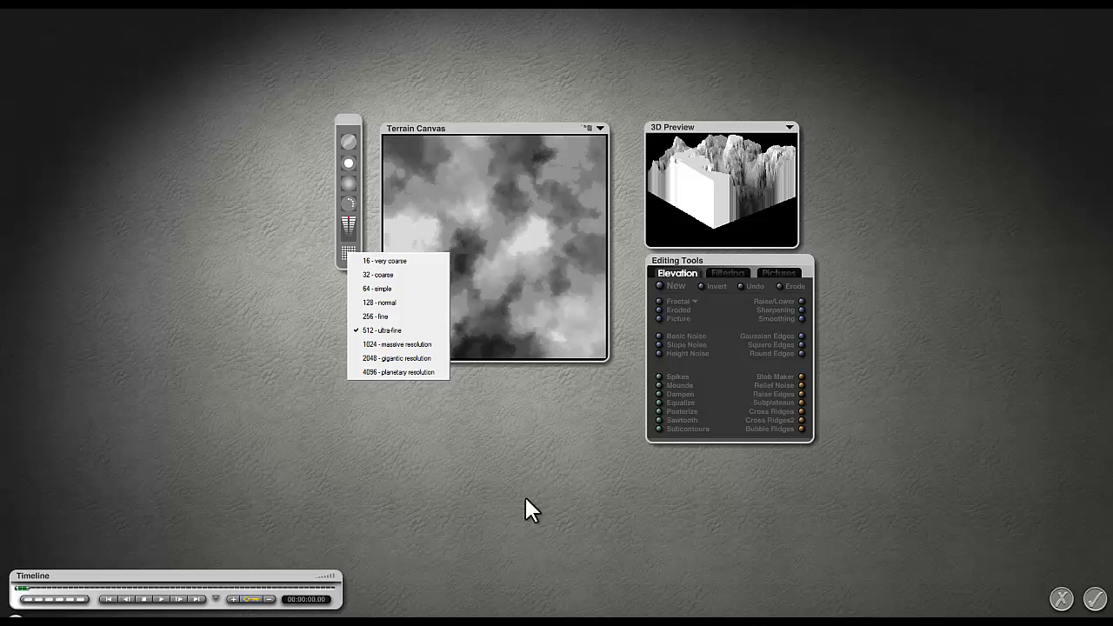
Step: Accept the terrain at 512 - ultra-fine resolution and render the gorge scene
left_click(1096, 599)
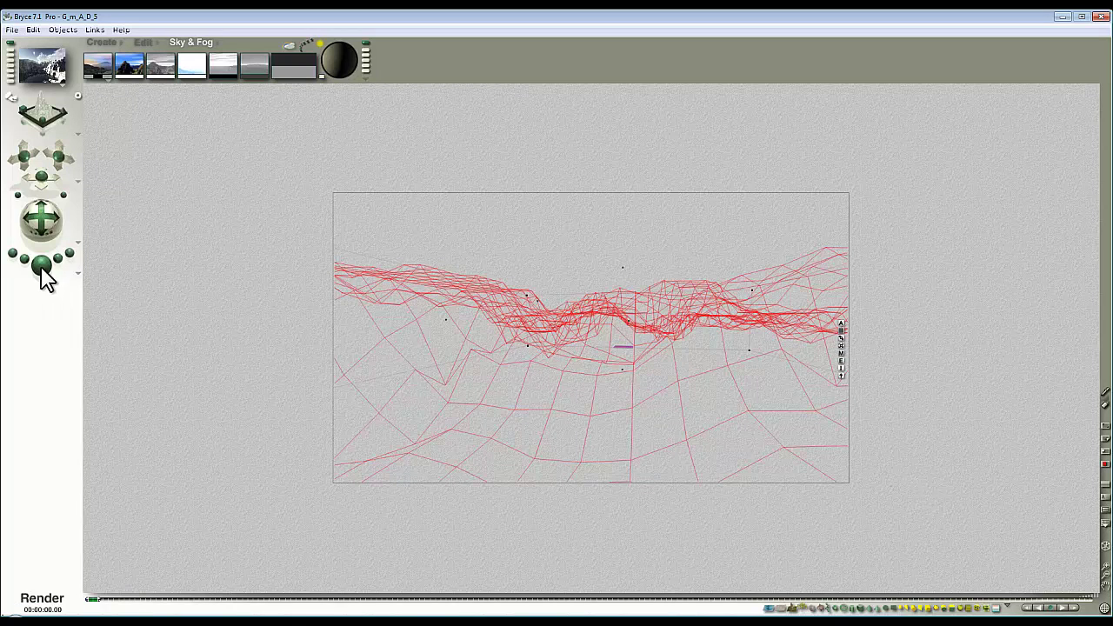
left_click(41, 265)
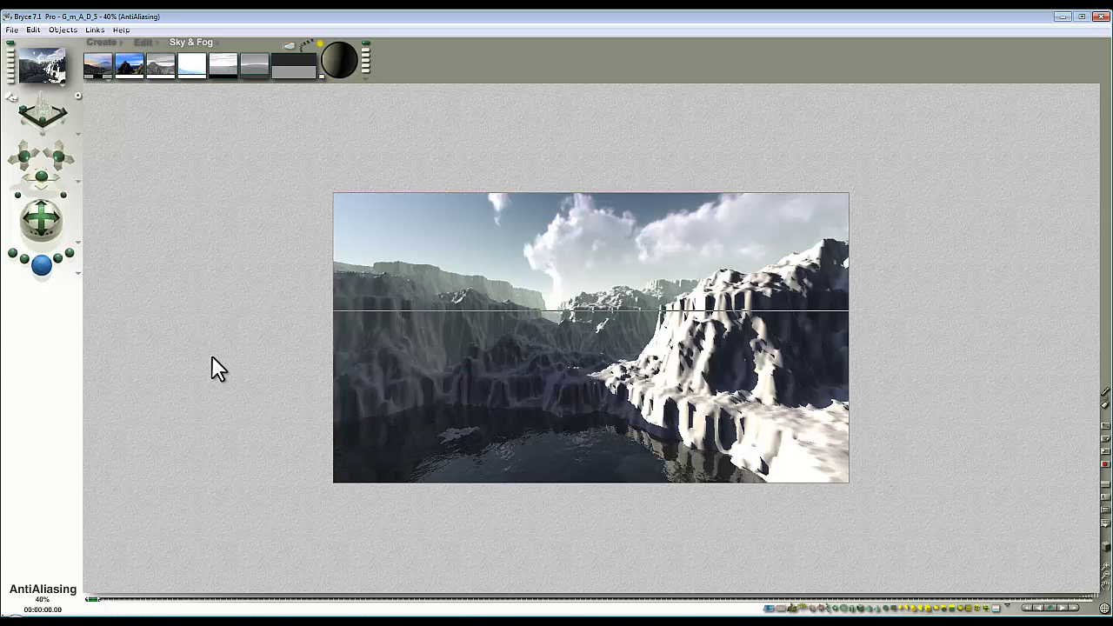
Step: Examine the terrain's surface settings in the Materials Lab and the scene's lighting settings in the Sky Lab
left_click(820, 335)
left_click(842, 354)
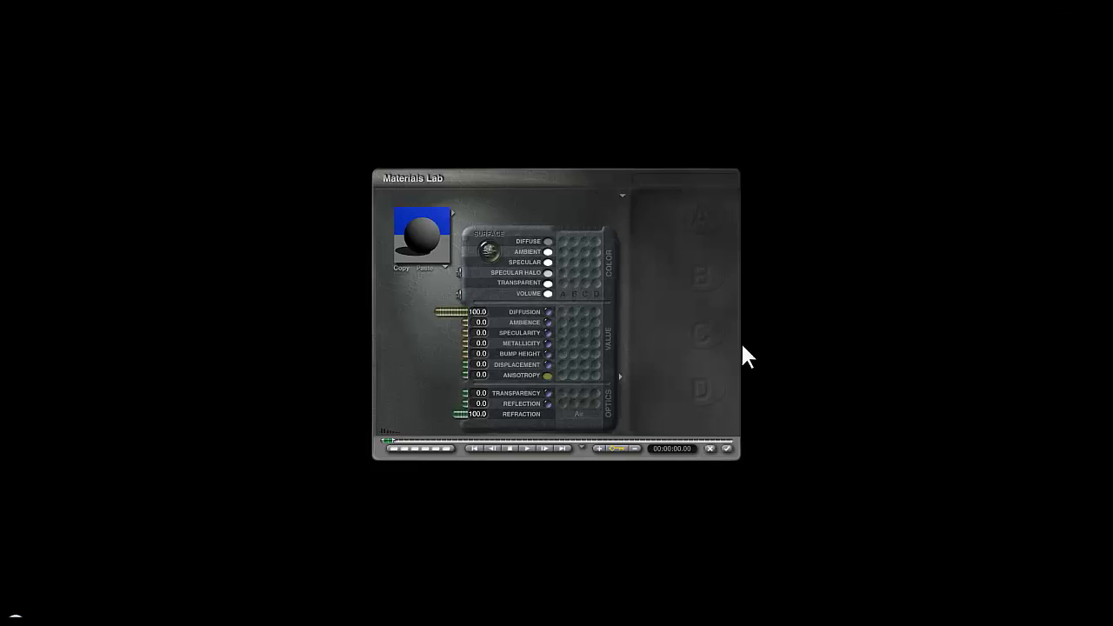
left_click(727, 447)
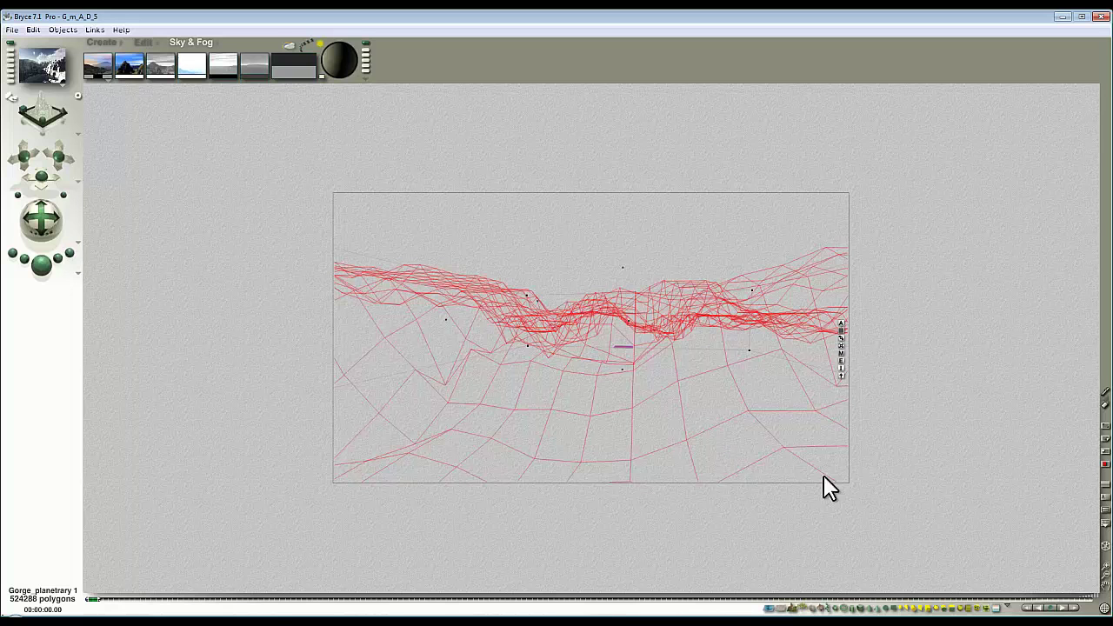
left_click(289, 44)
left_click(725, 457)
Step: Set the gorge terrain's resolution to 4096 - planetary resolution and load a height map image from the Terrains folder
left_click(840, 360)
left_click(346, 254)
left_click(382, 372)
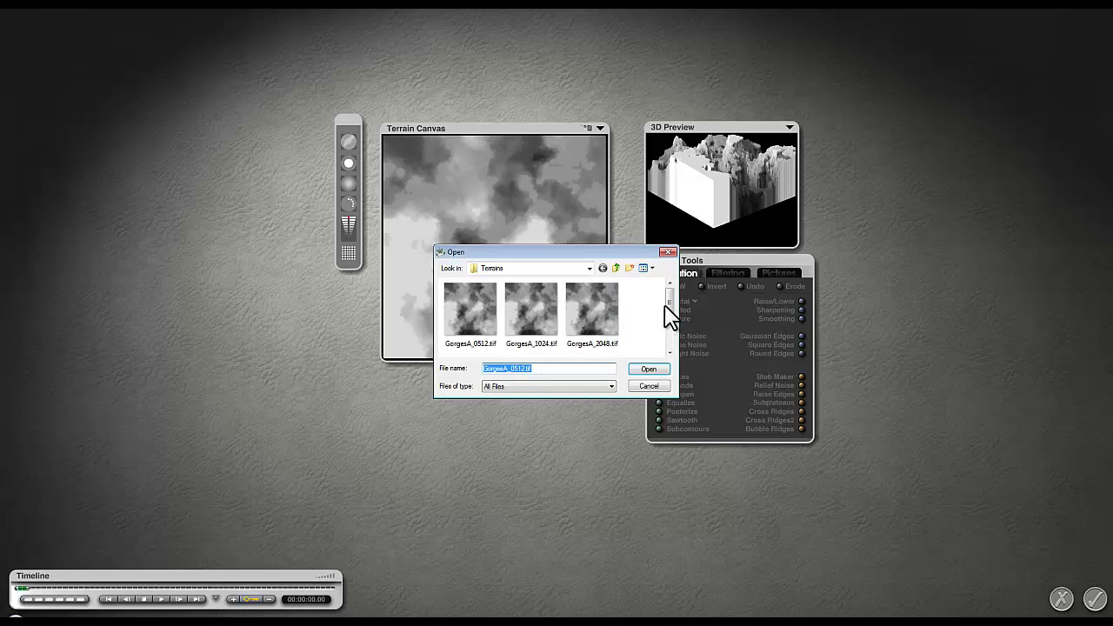
left_click(670, 352)
left_click(487, 348)
left_click(648, 368)
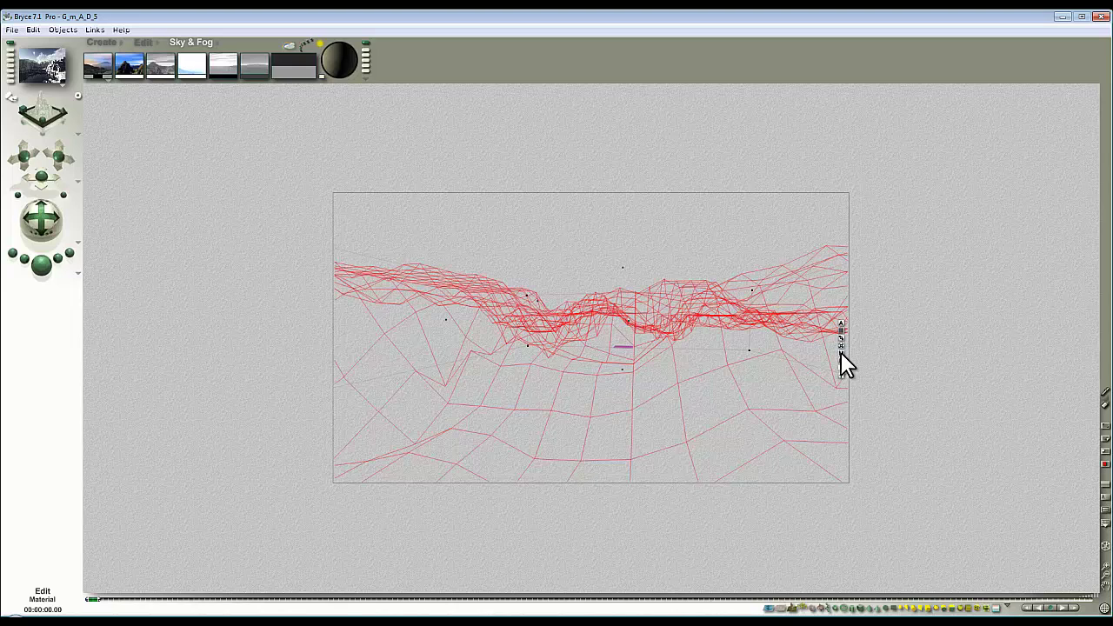
Step: Check the high-resolution terrain's material in the Materials Lab and render the scene
left_click(840, 353)
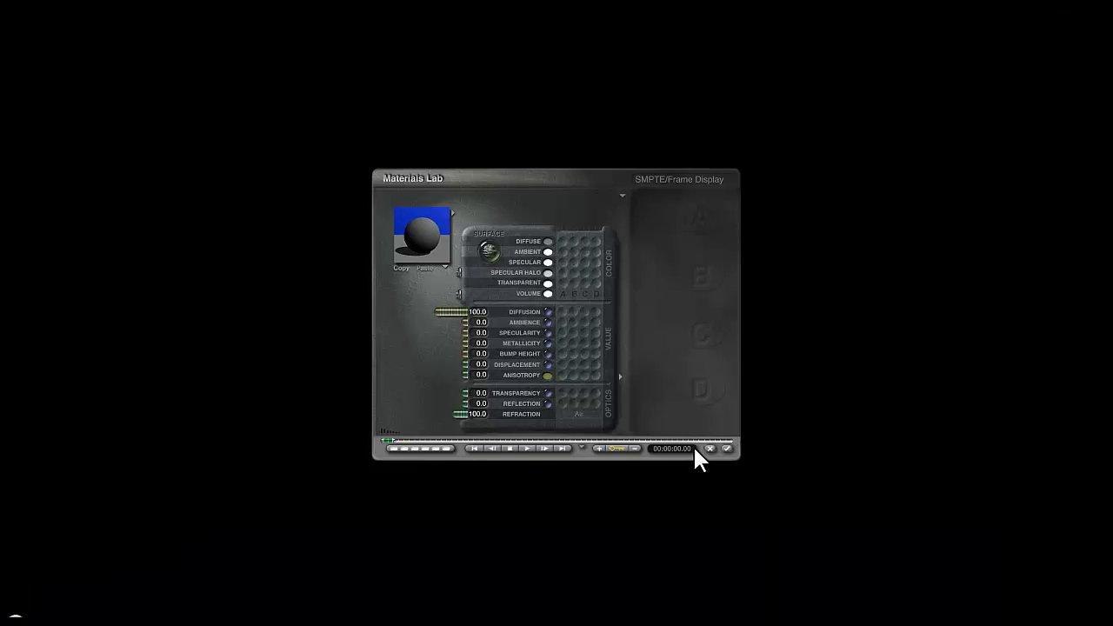
left_click(726, 448)
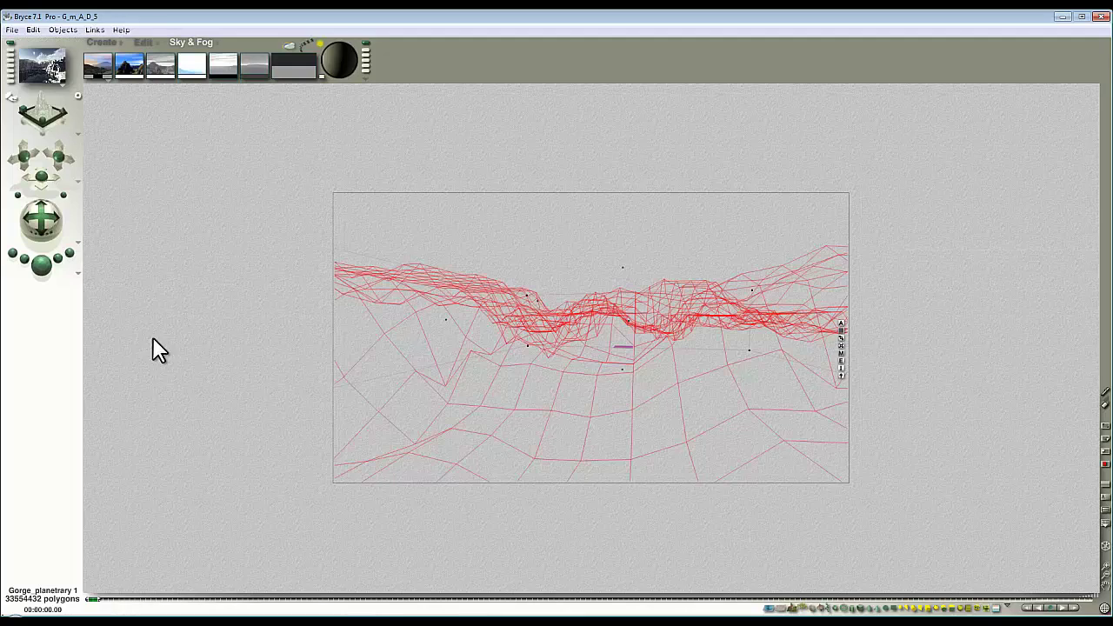
left_click(40, 264)
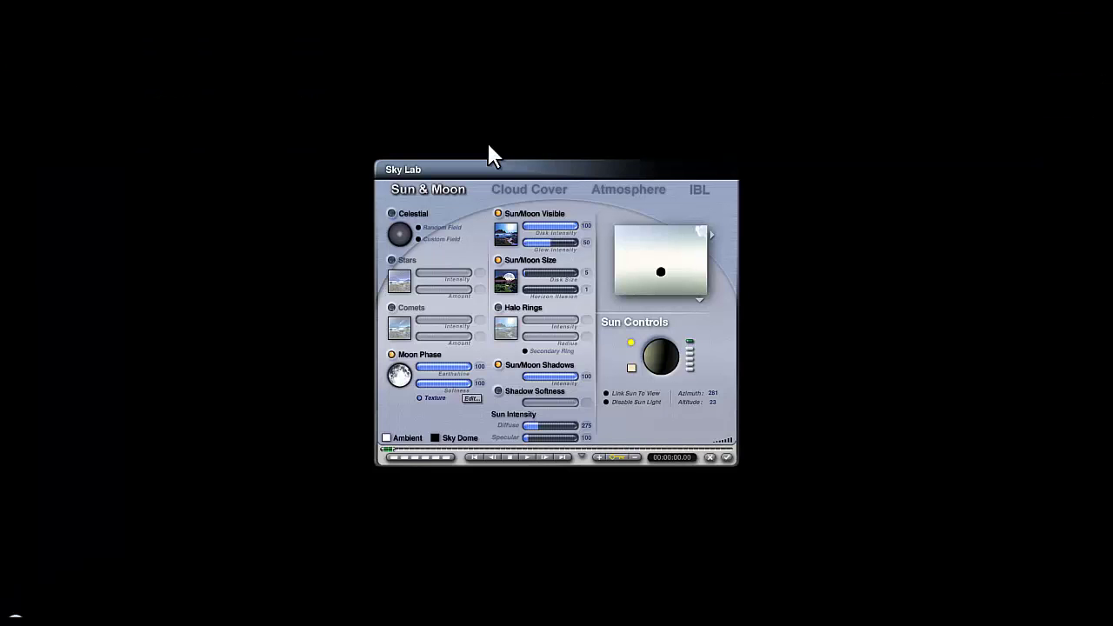
Step: Examine the Sun & Moon settings in the Sky Lab
left_click(727, 457)
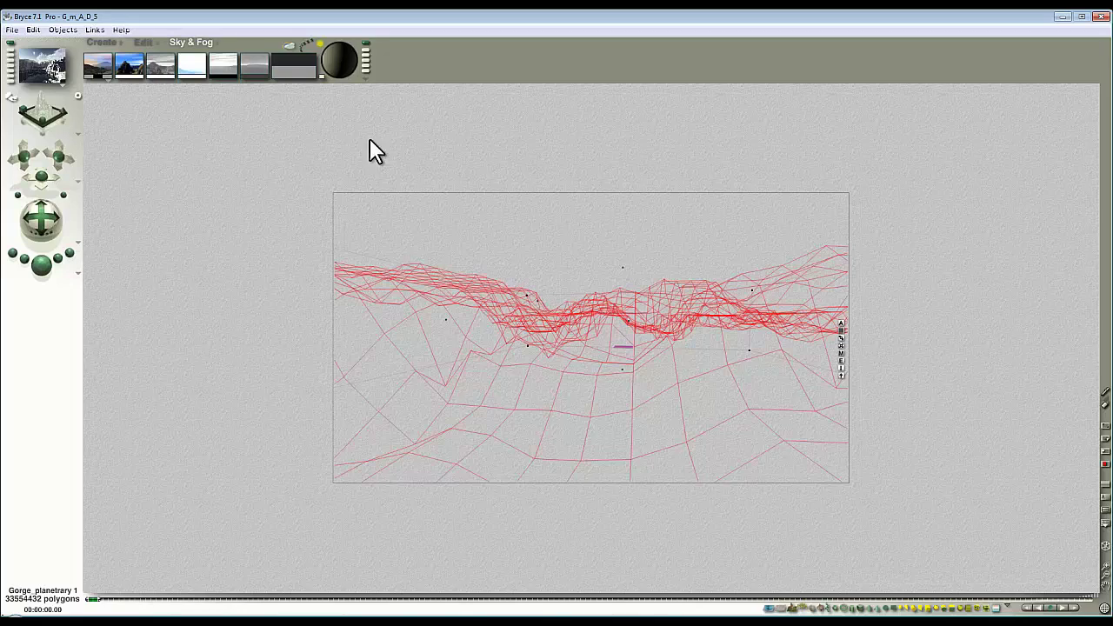
left_click(289, 48)
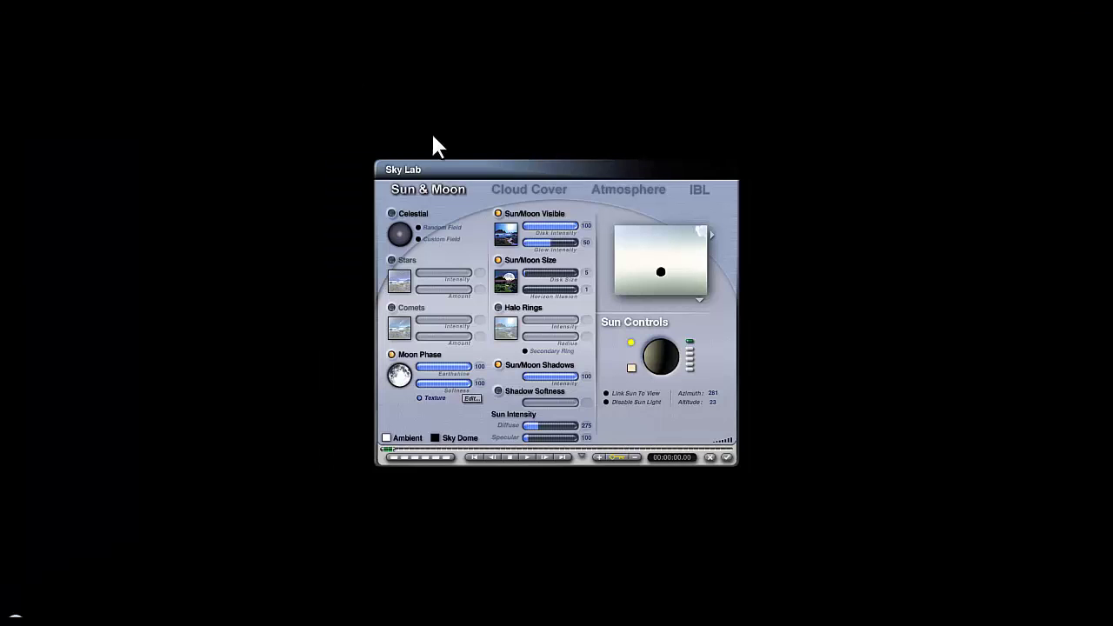
left_click(727, 457)
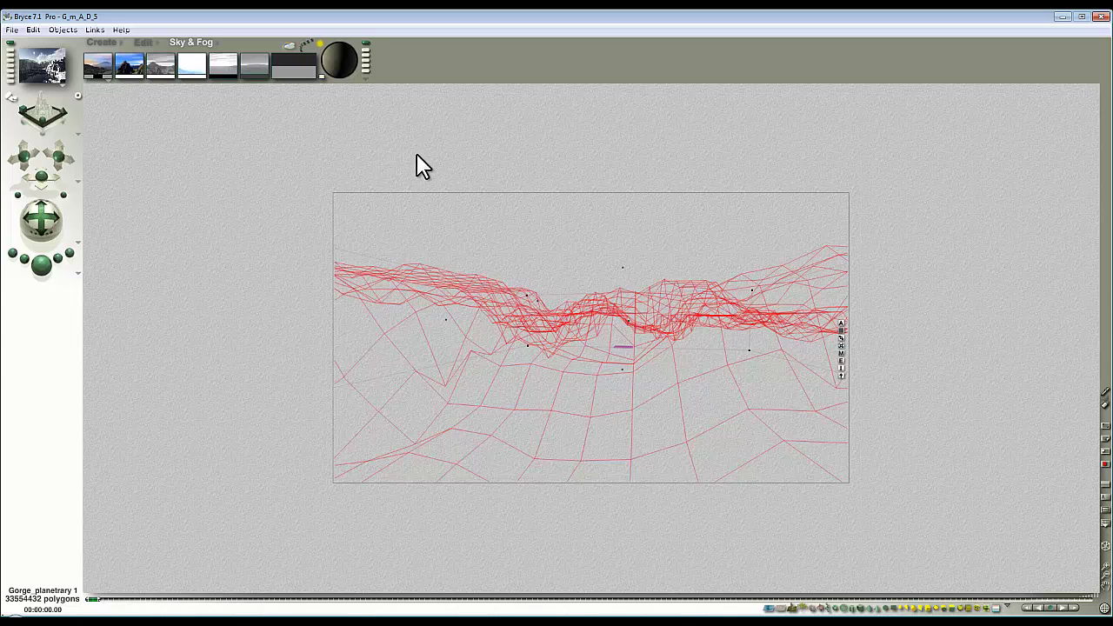
Step: Copy the terrain's matrix and add the terrain as a preset to the WIP_p53 category of the object library
left_click(33, 30)
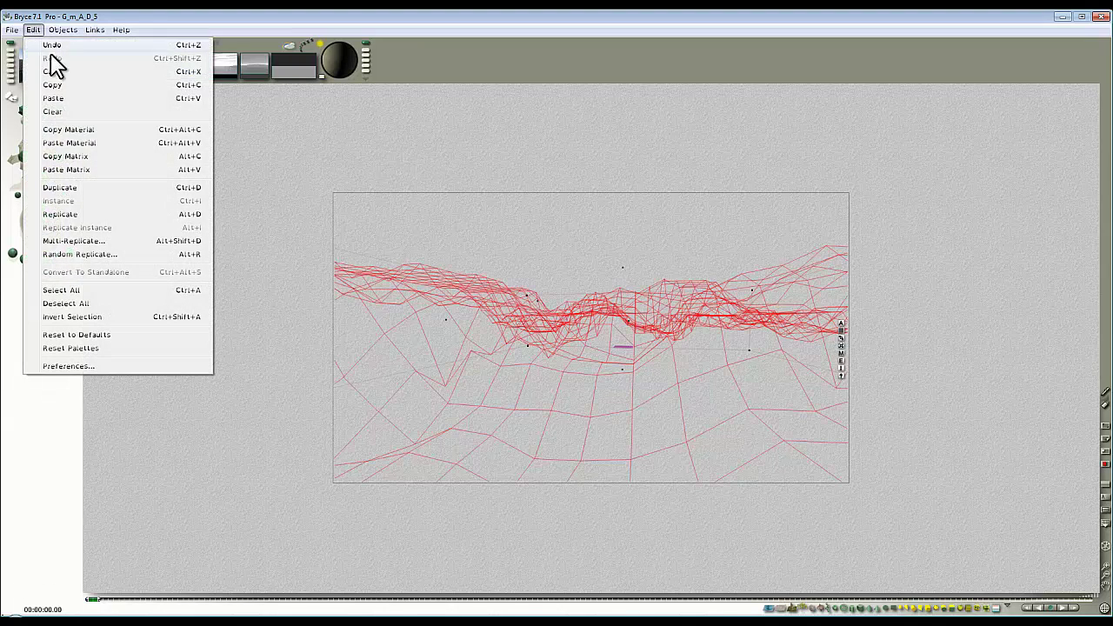
left_click(76, 158)
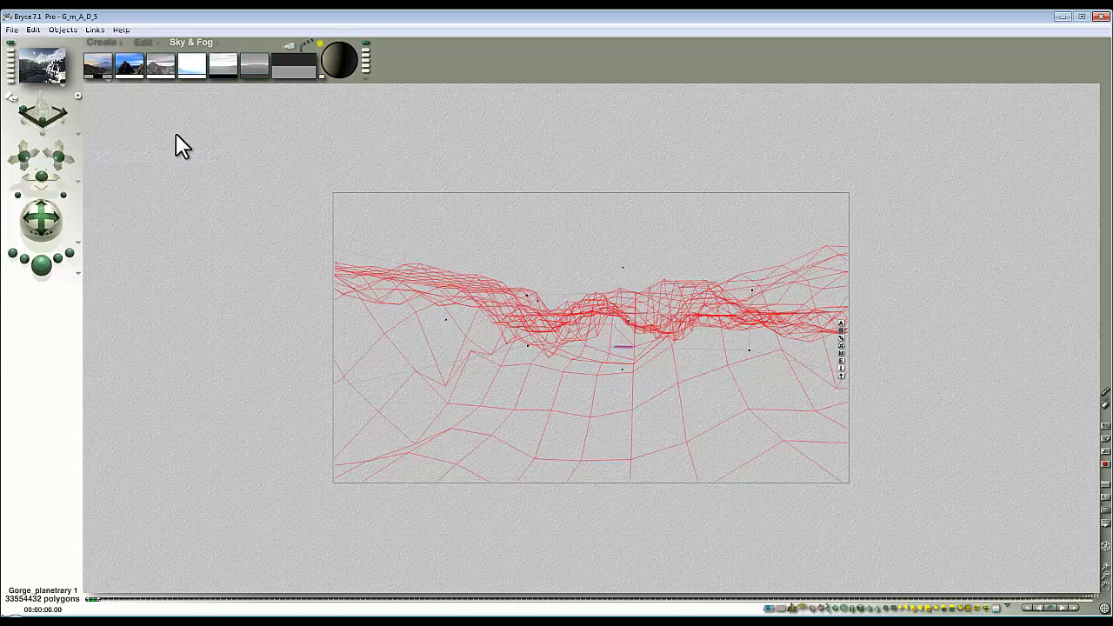
left_click(123, 50)
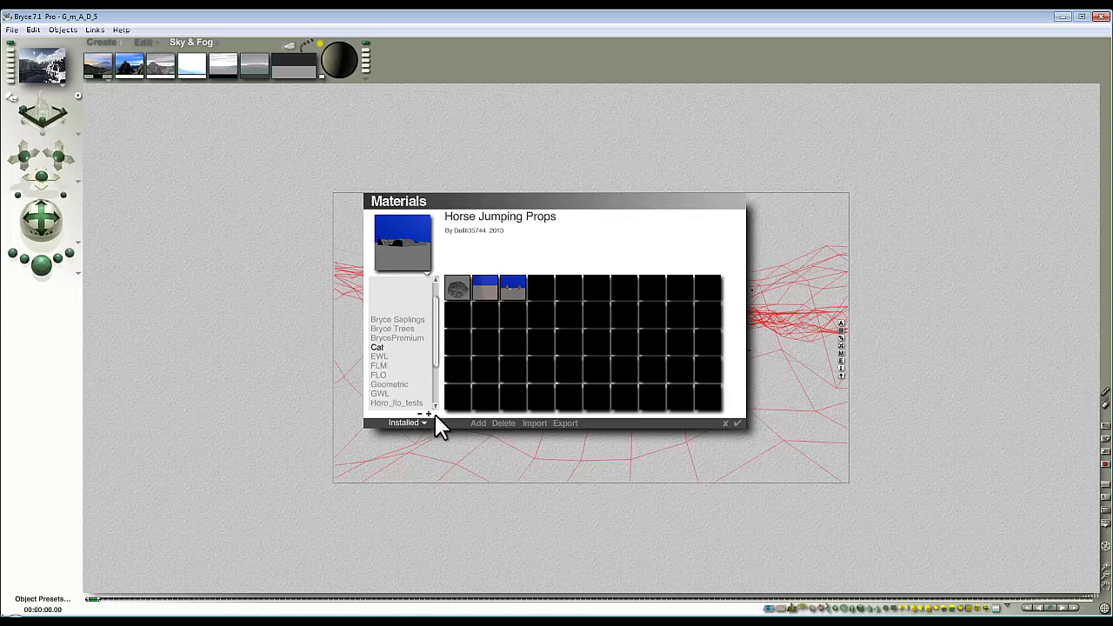
scroll(398, 383, "down", 3)
left_click(390, 393)
left_click(390, 403)
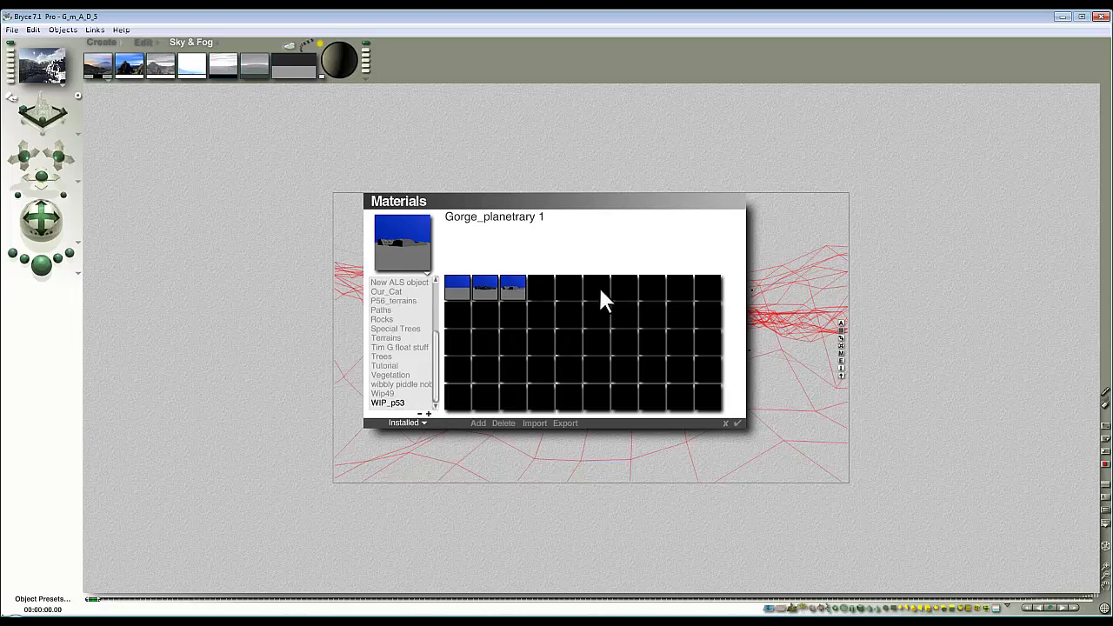
left_click(478, 422)
left_click(644, 349)
left_click(738, 424)
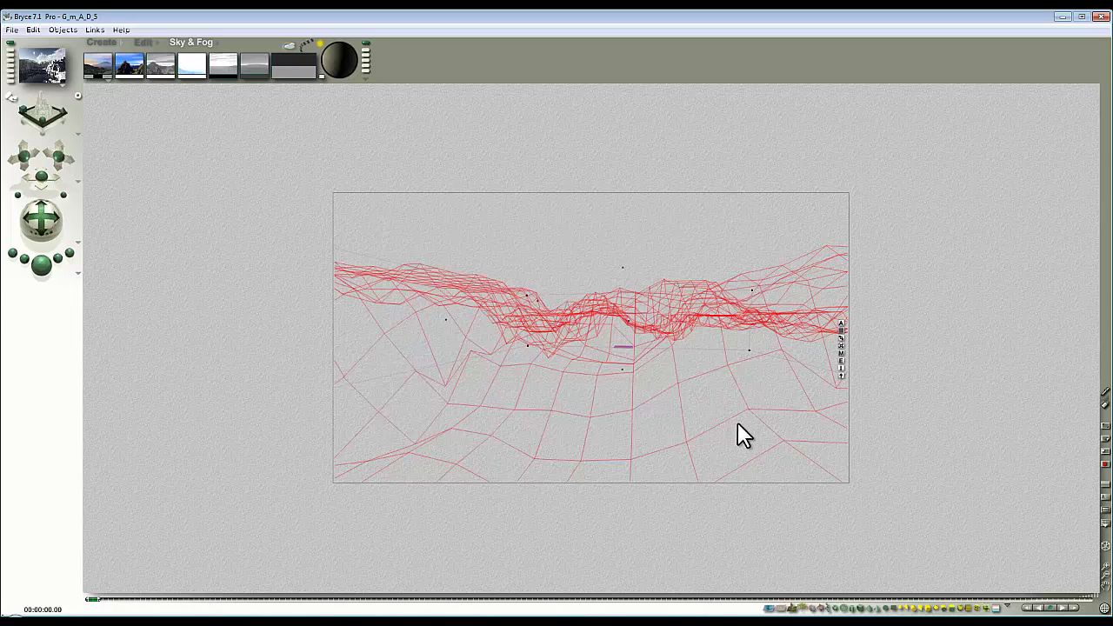
Step: Delete the terrain and bring it back from its Gorge_planetrary 1 preset in the WIP_p53 object library category
key("Delete")
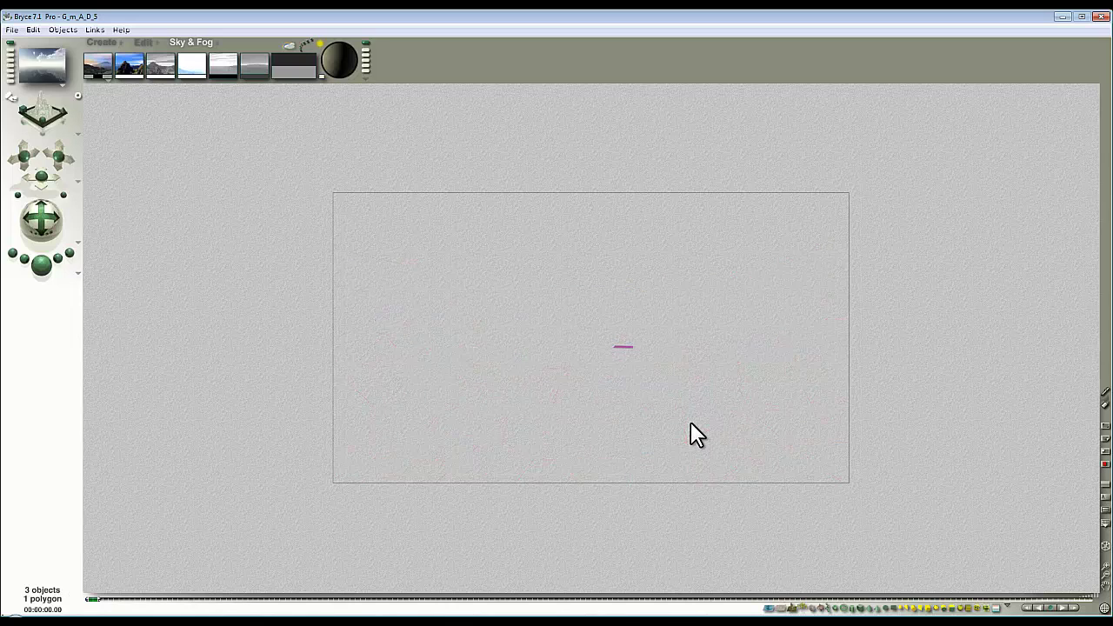
left_click(126, 58)
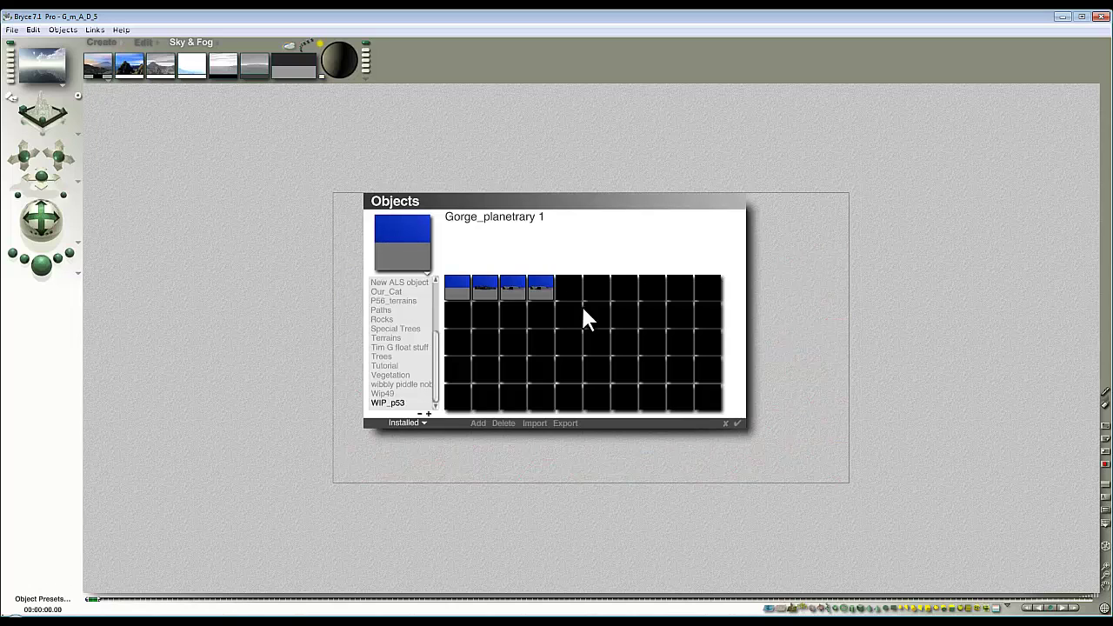
left_click(738, 424)
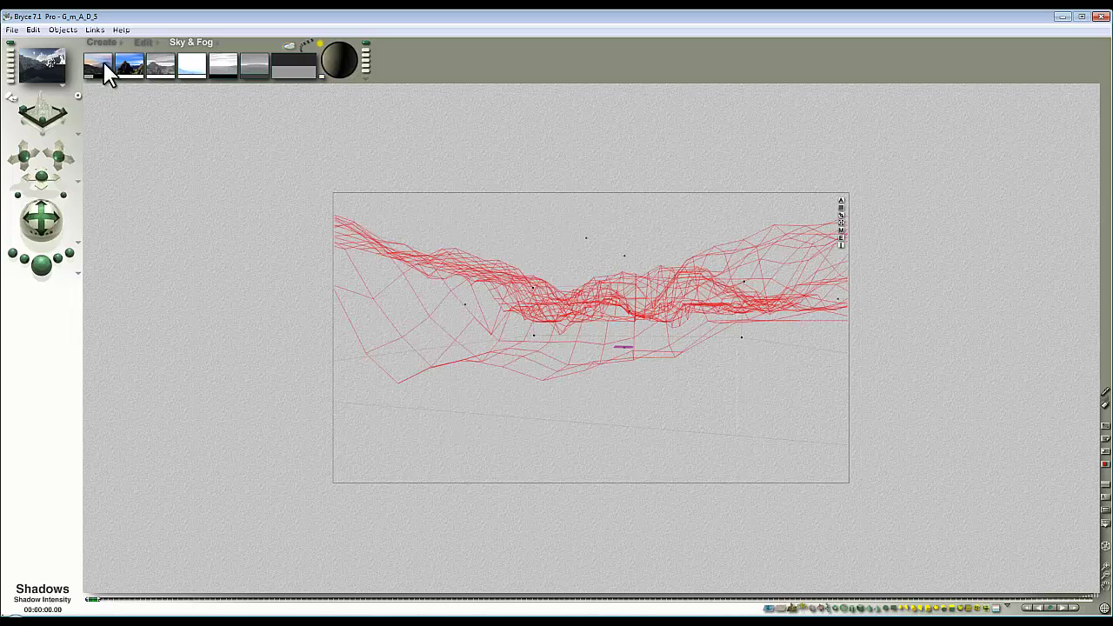
Step: Paste the copied matrix onto the loaded terrain to restore its placement and render the scene
left_click(35, 30)
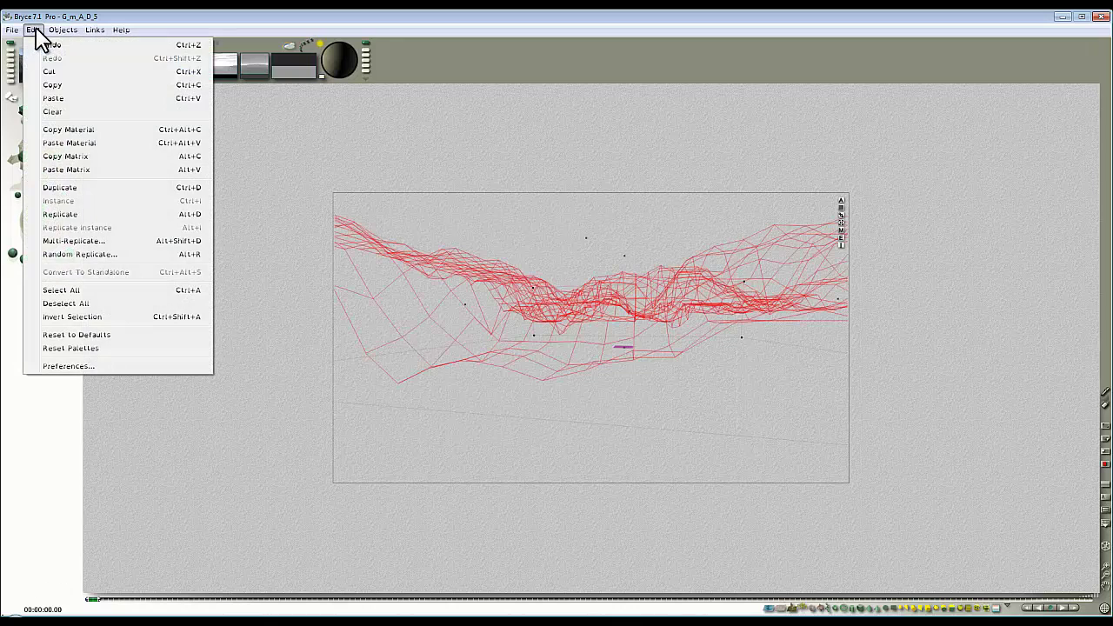
left_click(83, 178)
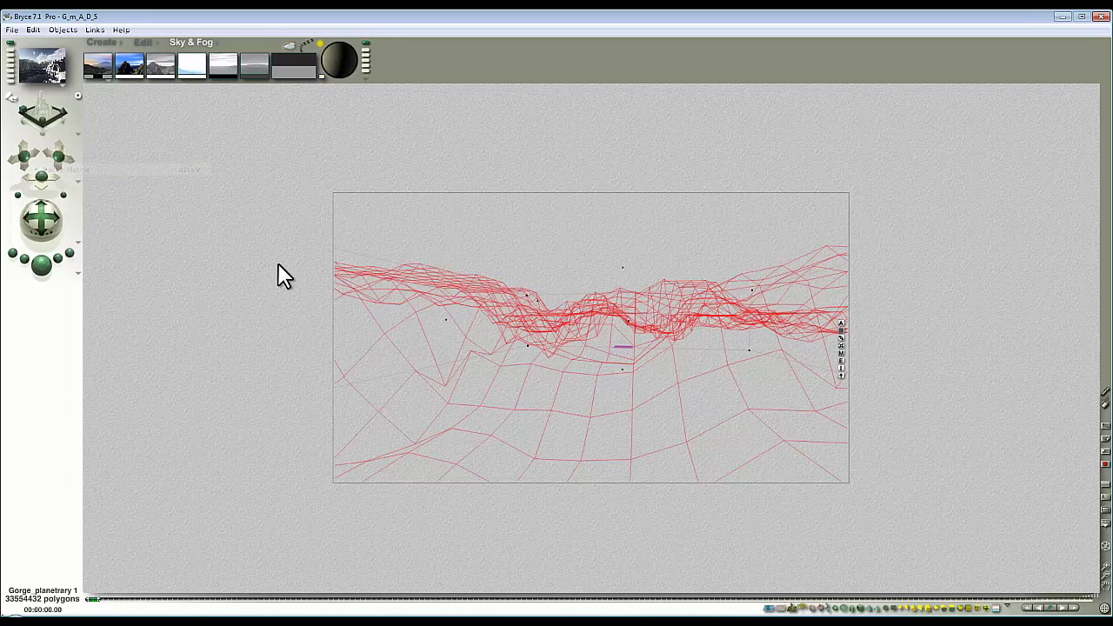
left_click(37, 266)
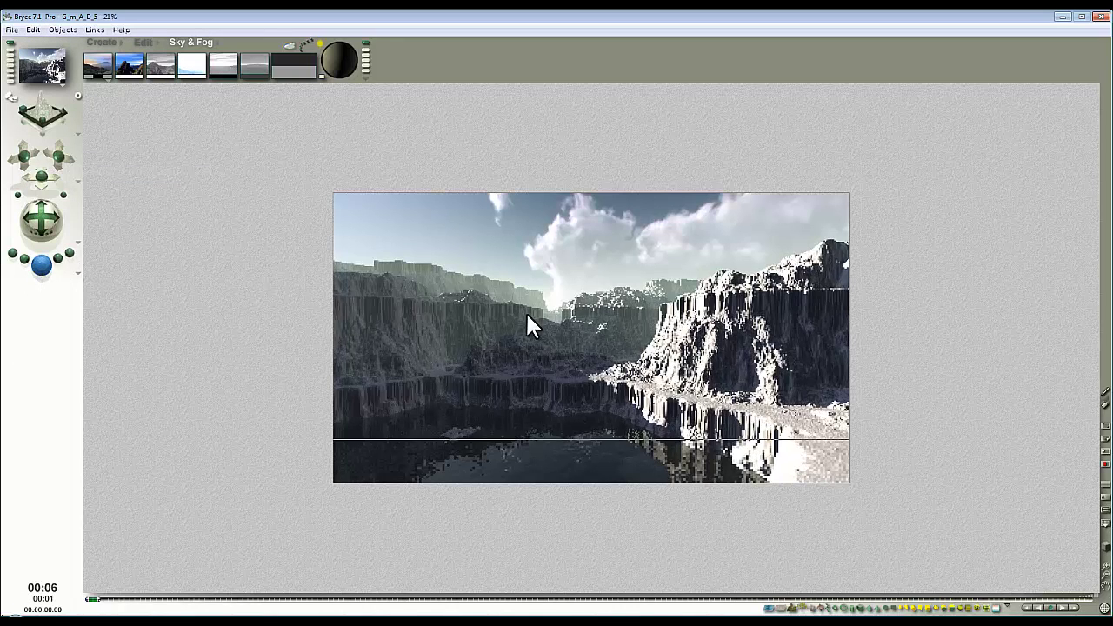
left_click(680, 347)
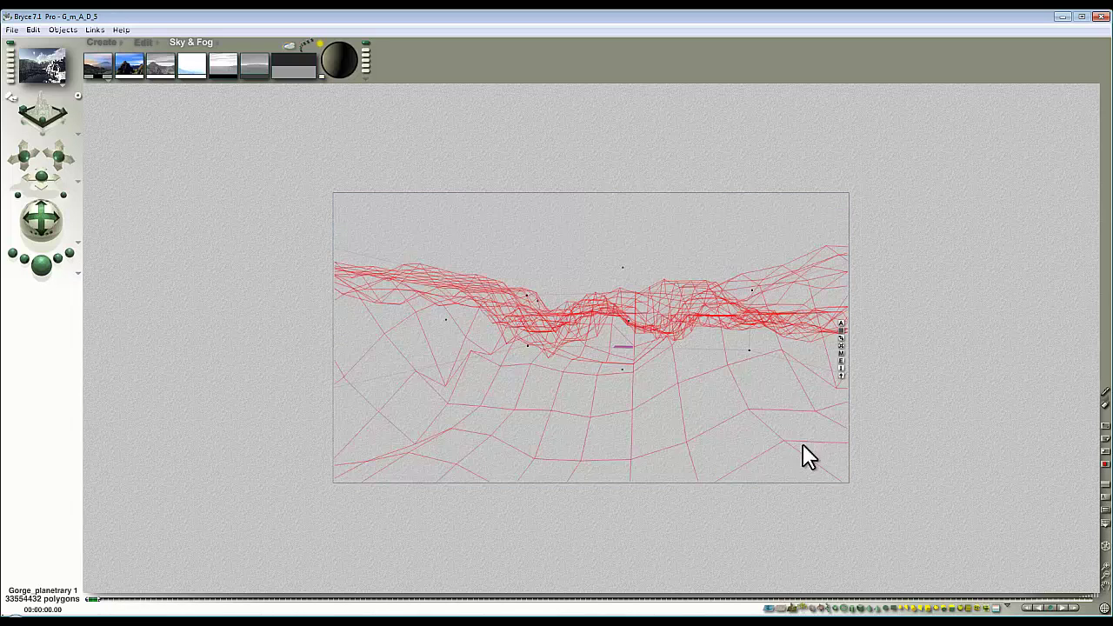
Step: Check the Sky Lab's sun settings and apply a preset from the Material Library to the gorge terrain
left_click(293, 58)
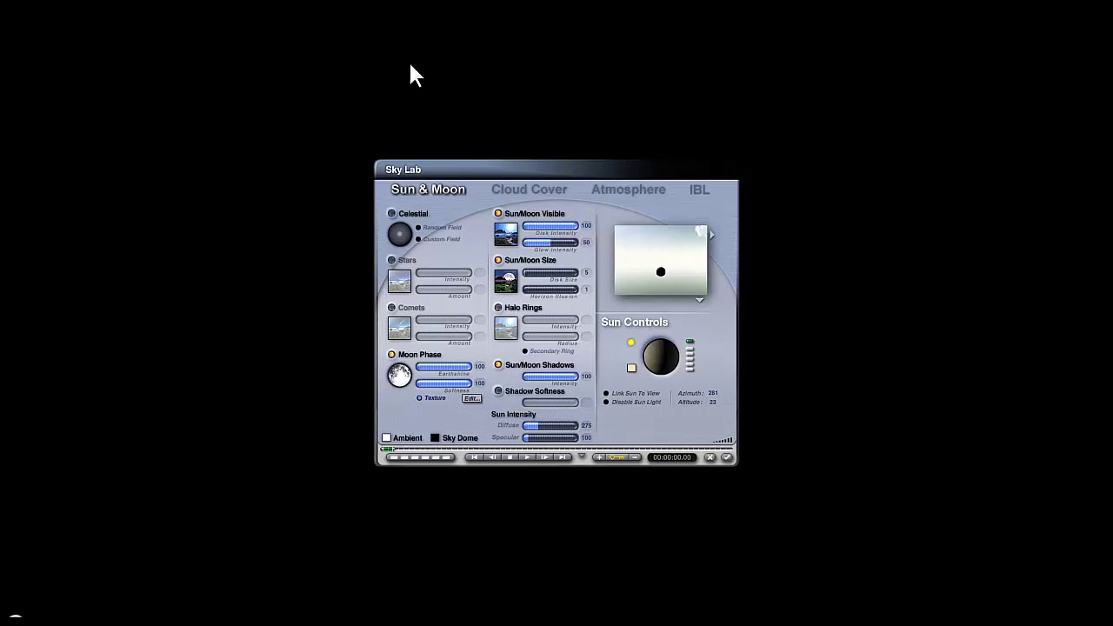
left_click(727, 456)
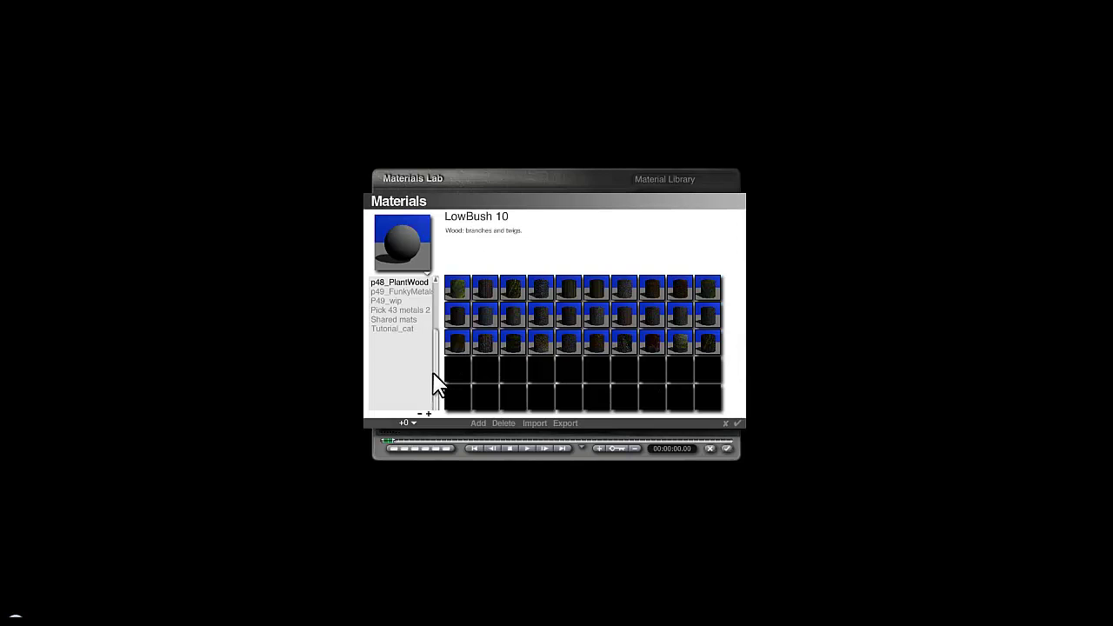
left_click_drag(435, 372, 435, 273)
left_click(402, 283)
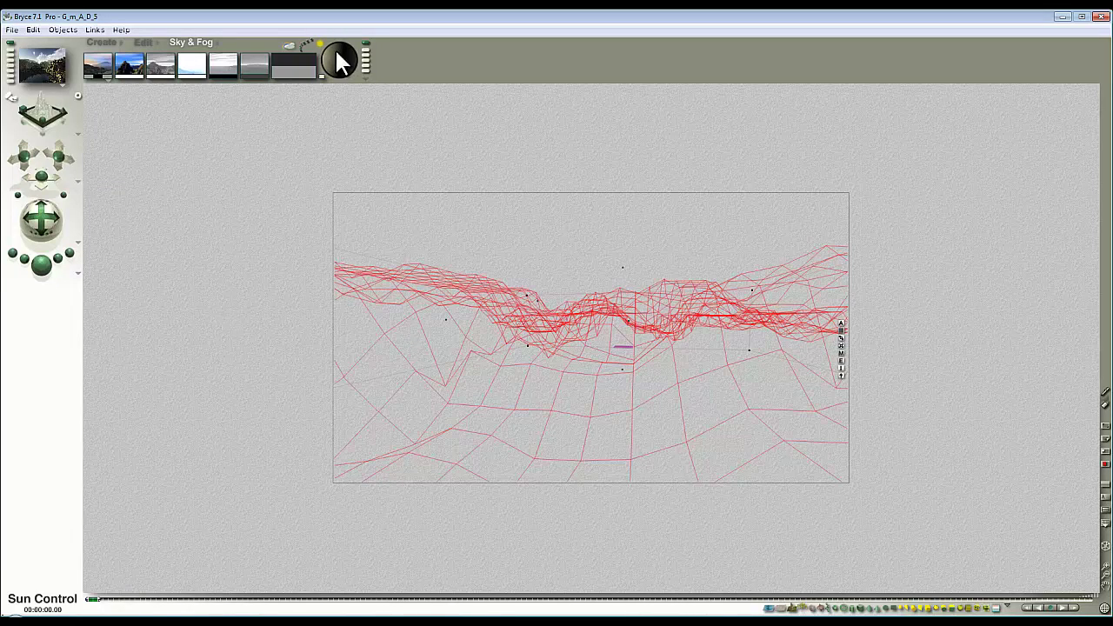
Step: Review the Sky Lab's sun controls again and render the gorge with its new terrain material
left_click(288, 46)
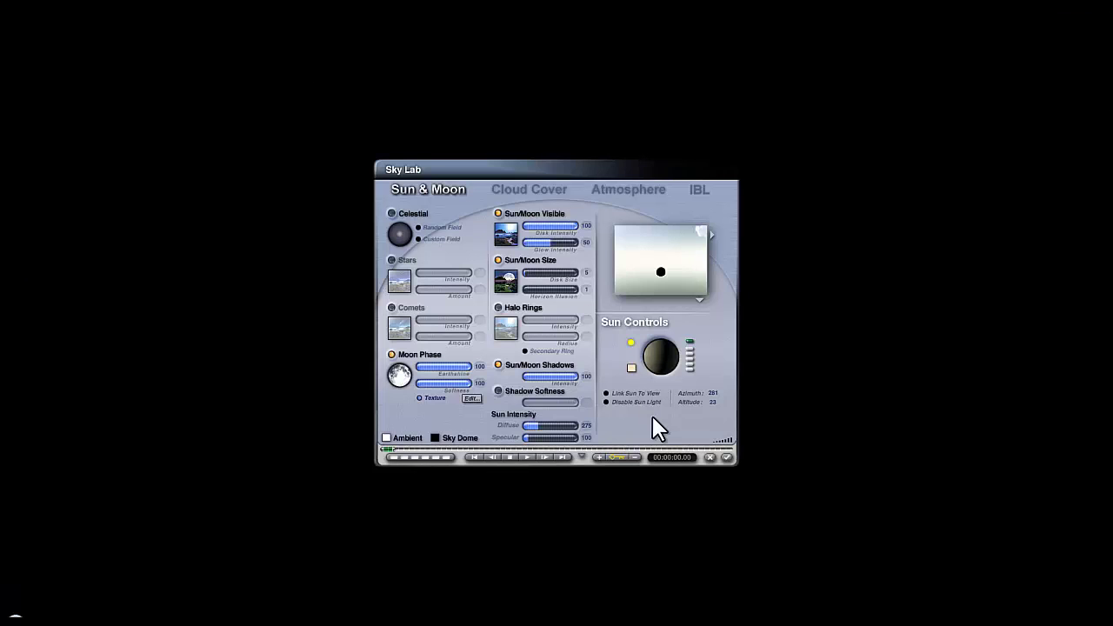
left_click(726, 454)
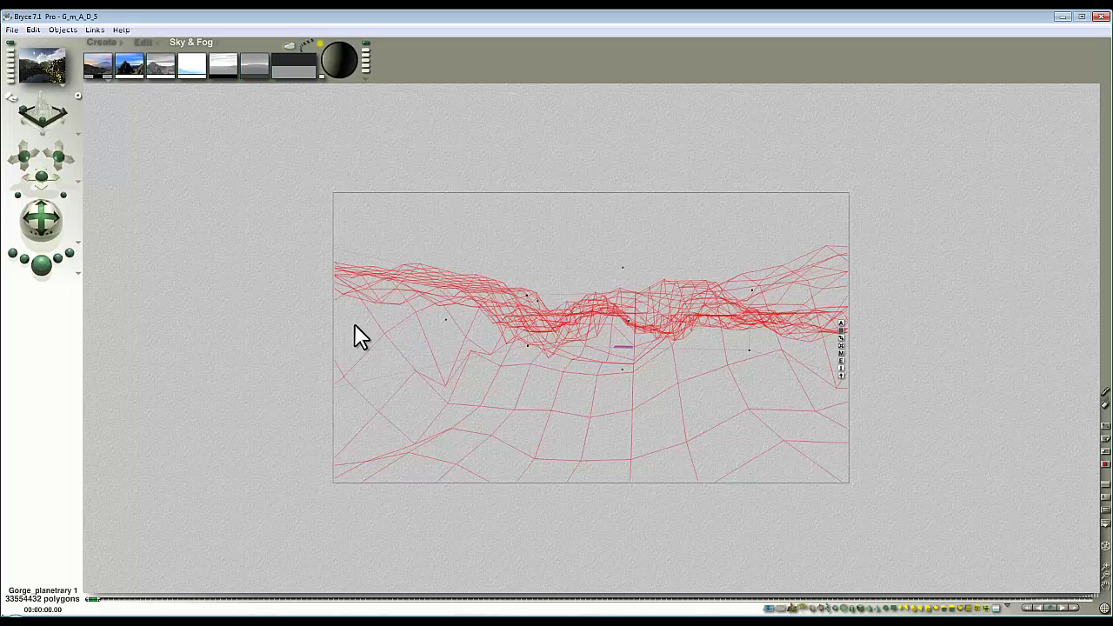
left_click(41, 263)
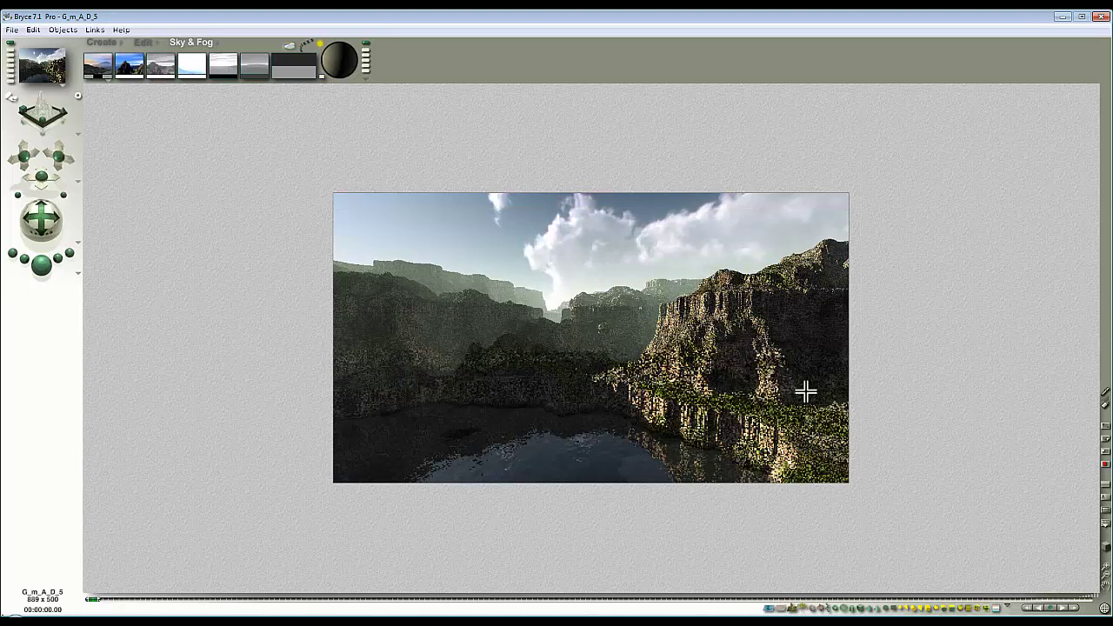
Step: Dab the elevation brush once near the terrain canvas's upper-left corner in the Terrain Editor and accept the terrain
left_click(837, 408)
left_click(840, 360)
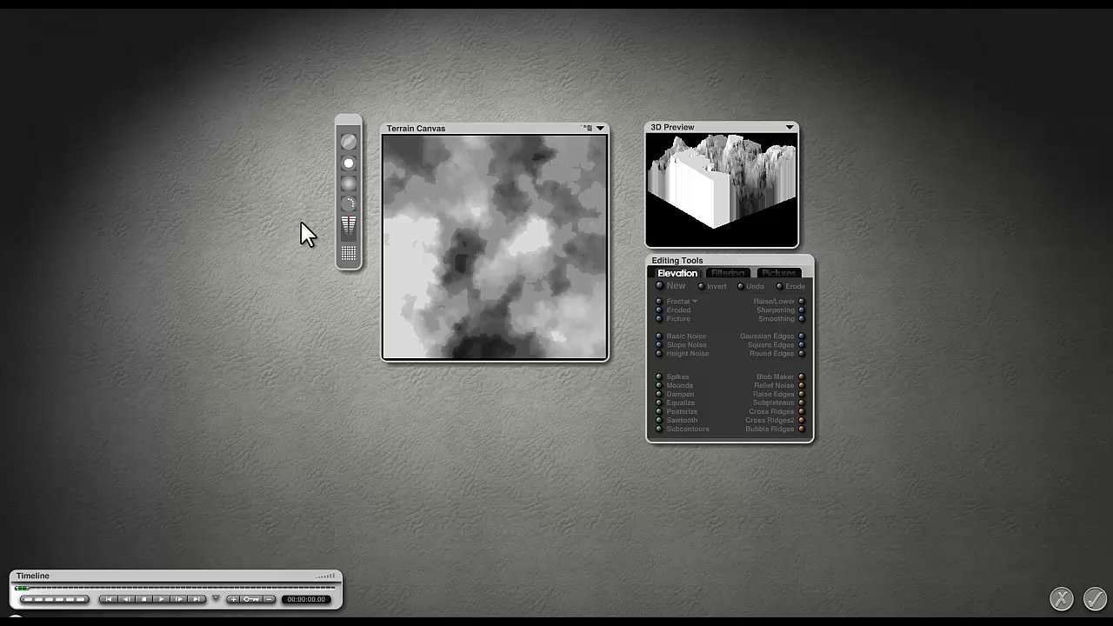
left_click(413, 166)
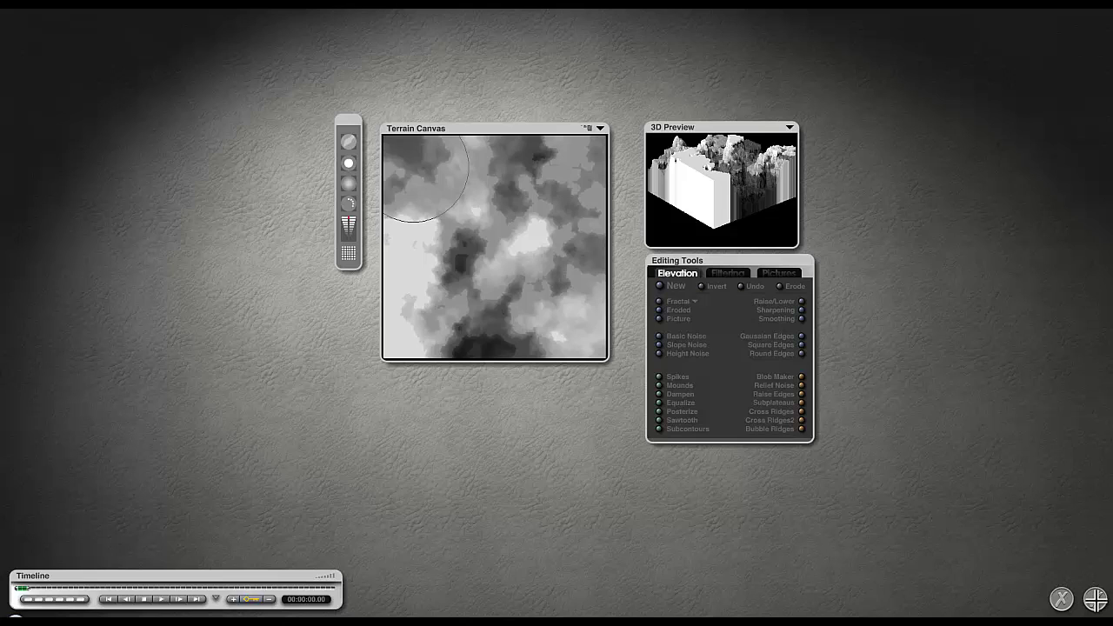
left_click(1095, 599)
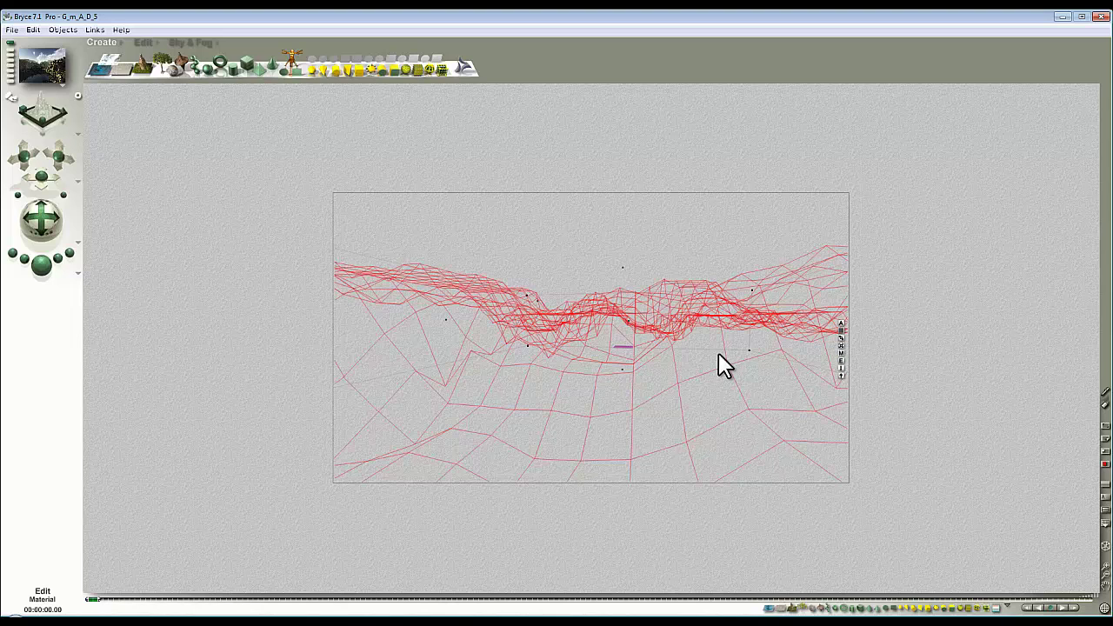
Step: Examine the terrain material's texture components in the Materials Lab and the Sun & Moon settings in the Sky Lab
key("ctrl+e")
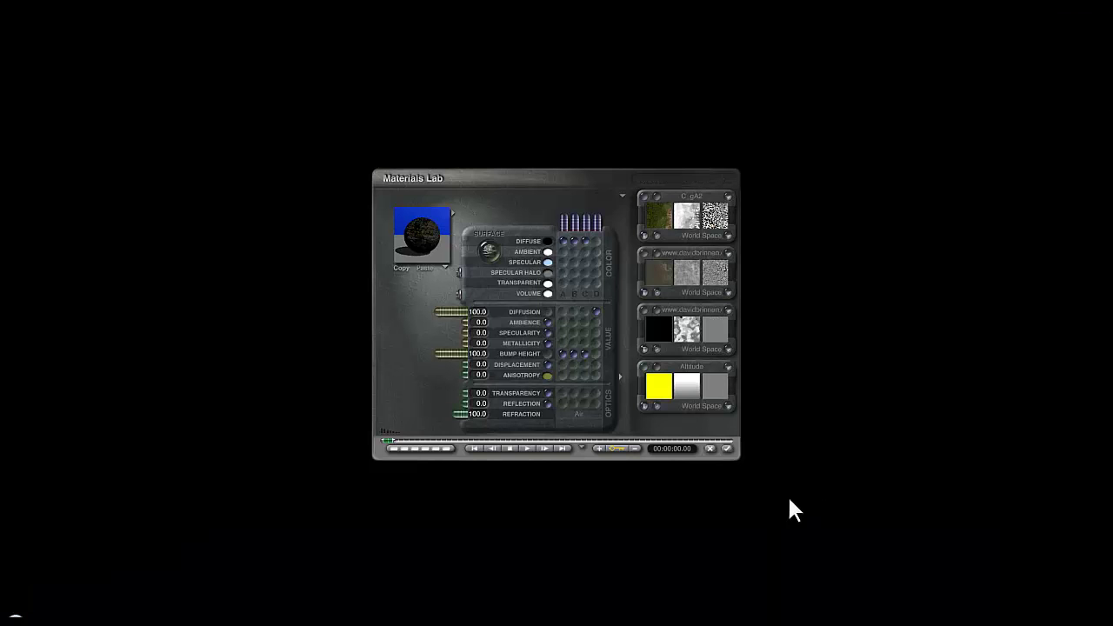
left_click(727, 448)
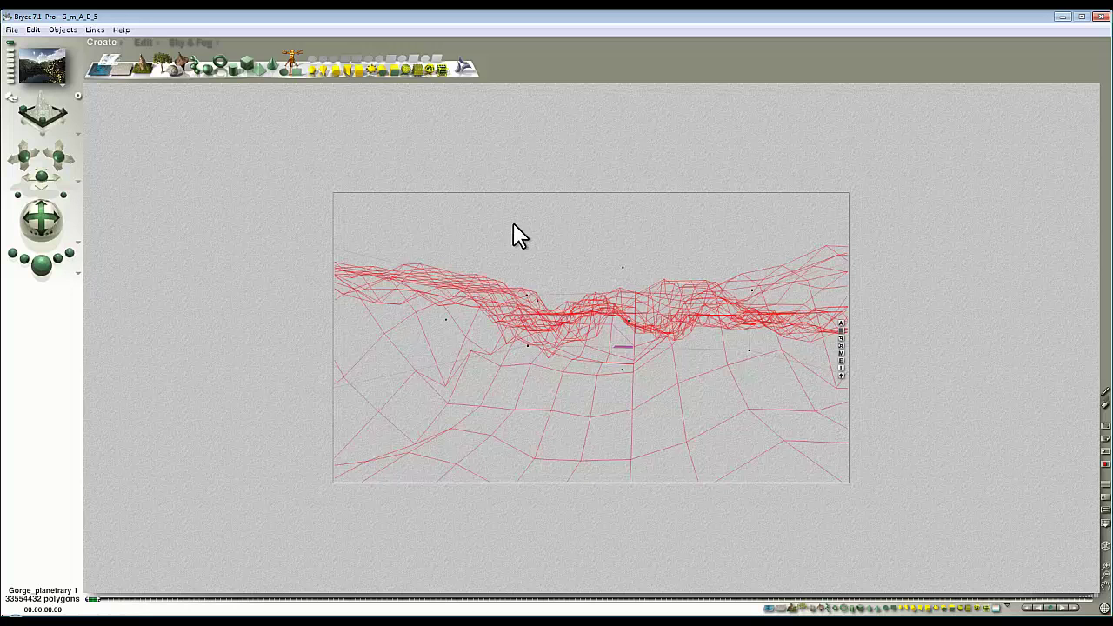
left_click(192, 42)
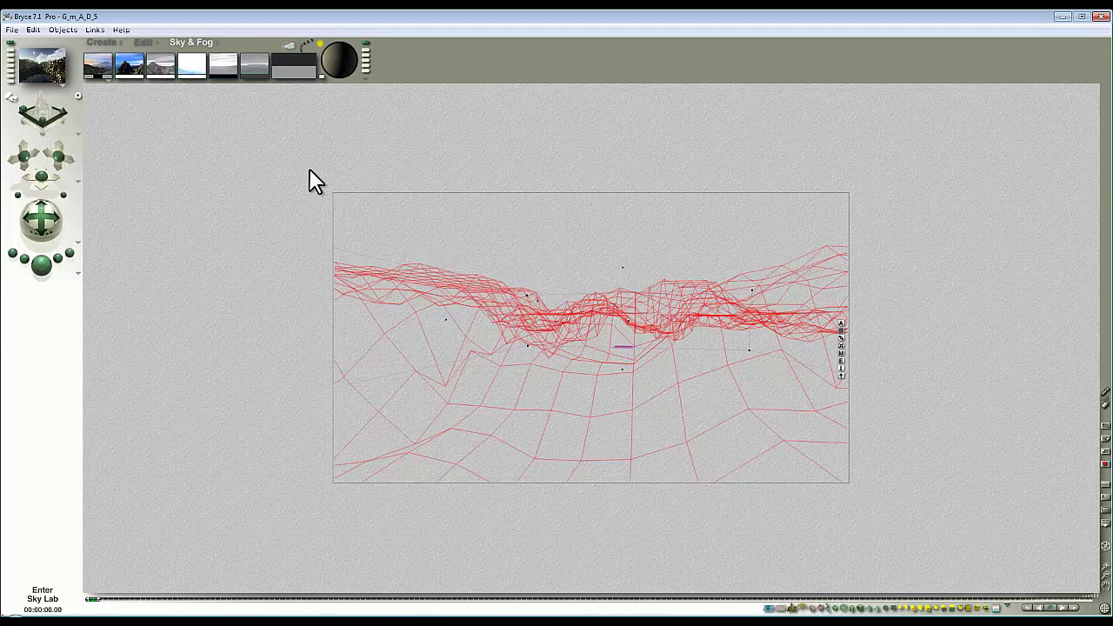
key("ctrl+alt+s")
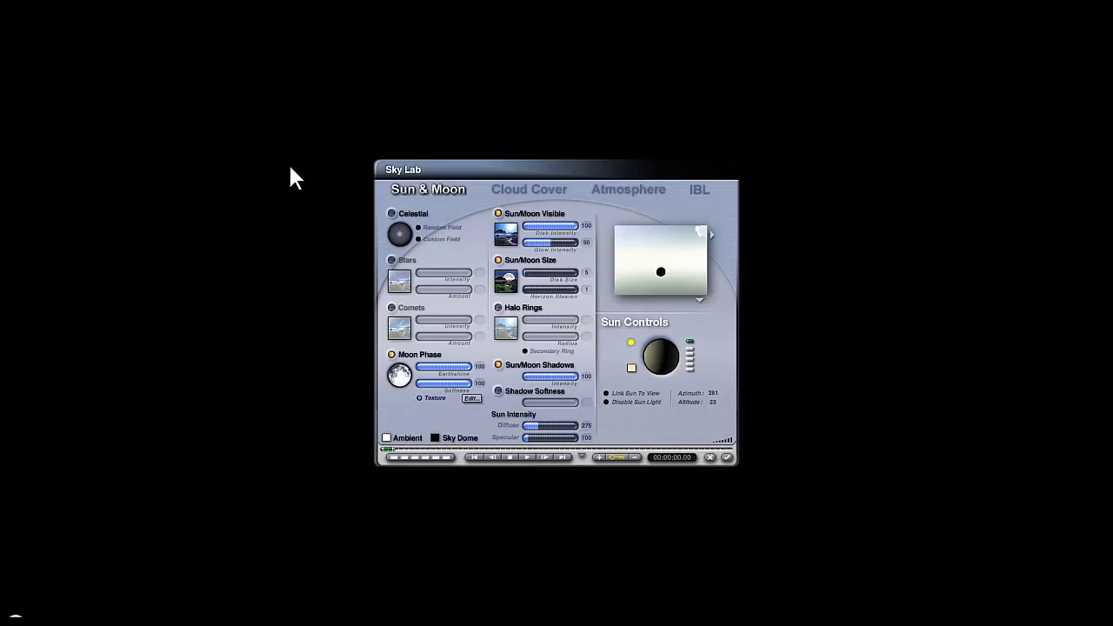
left_click(726, 458)
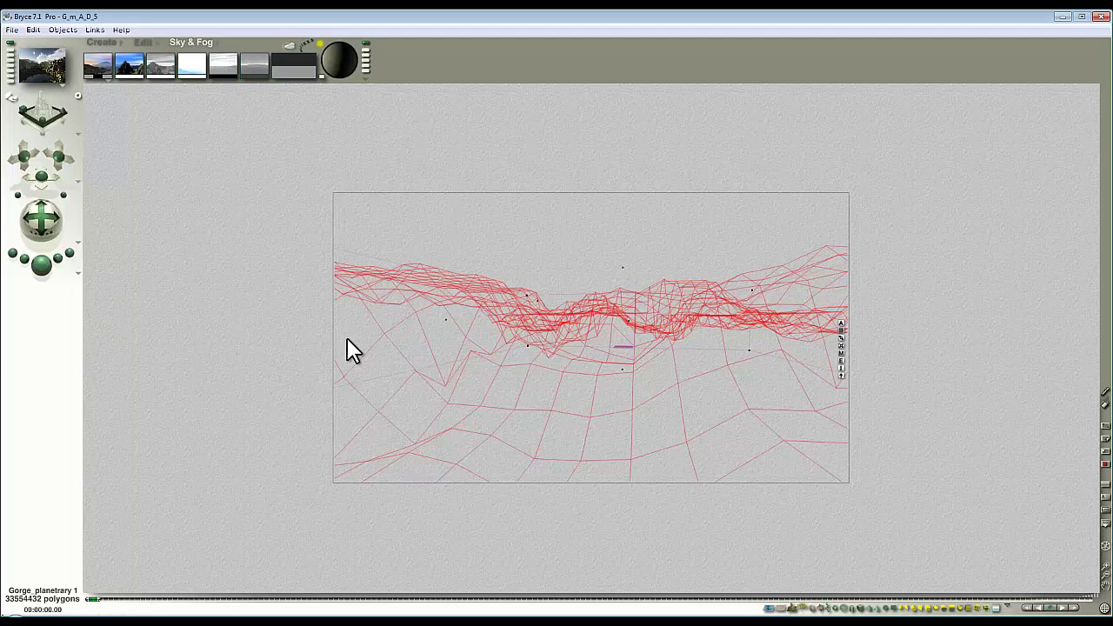